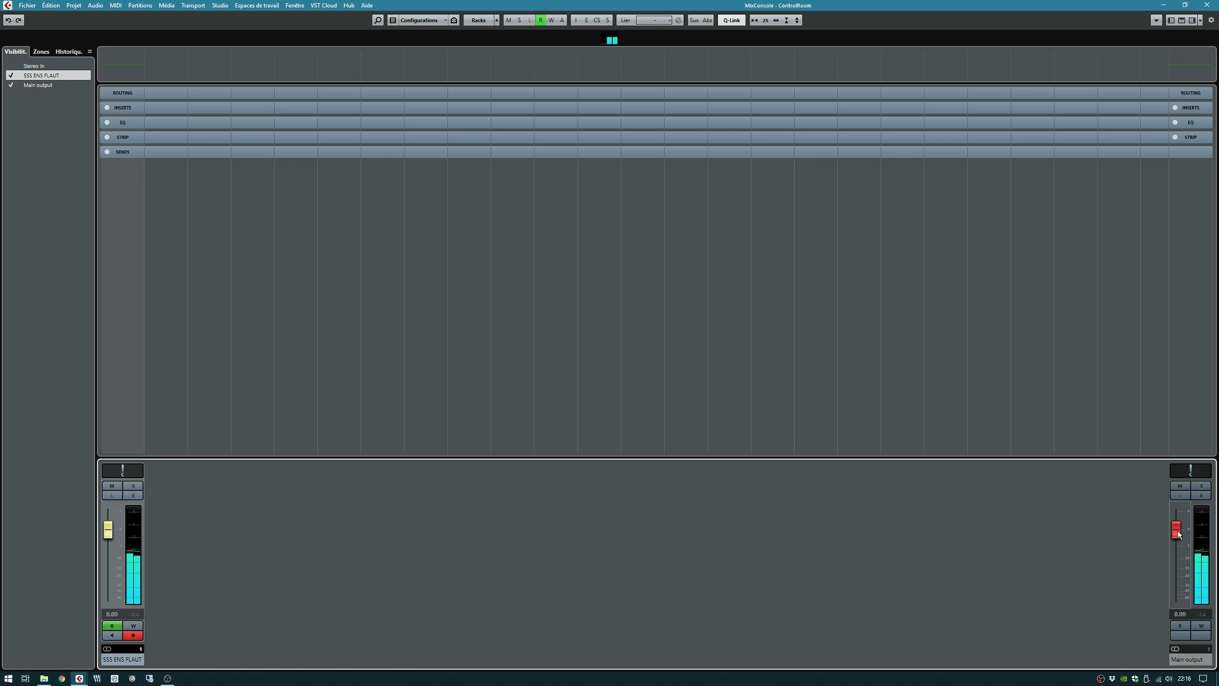
- Lower the Main output fader to about -18.7 dB while the project plays
left_click_drag(1176, 529, 1178, 580)
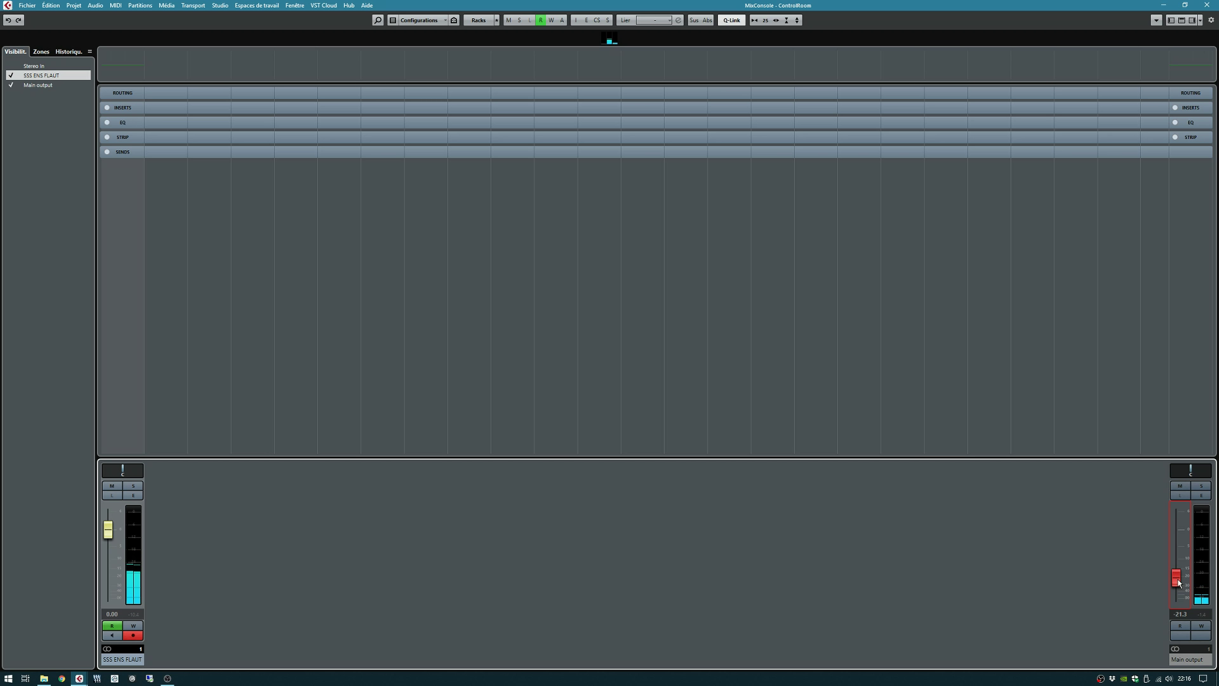
left_click_drag(1178, 580, 1179, 572)
- Show the mixer's Control Room section and activate the Control Room
left_click(1192, 19)
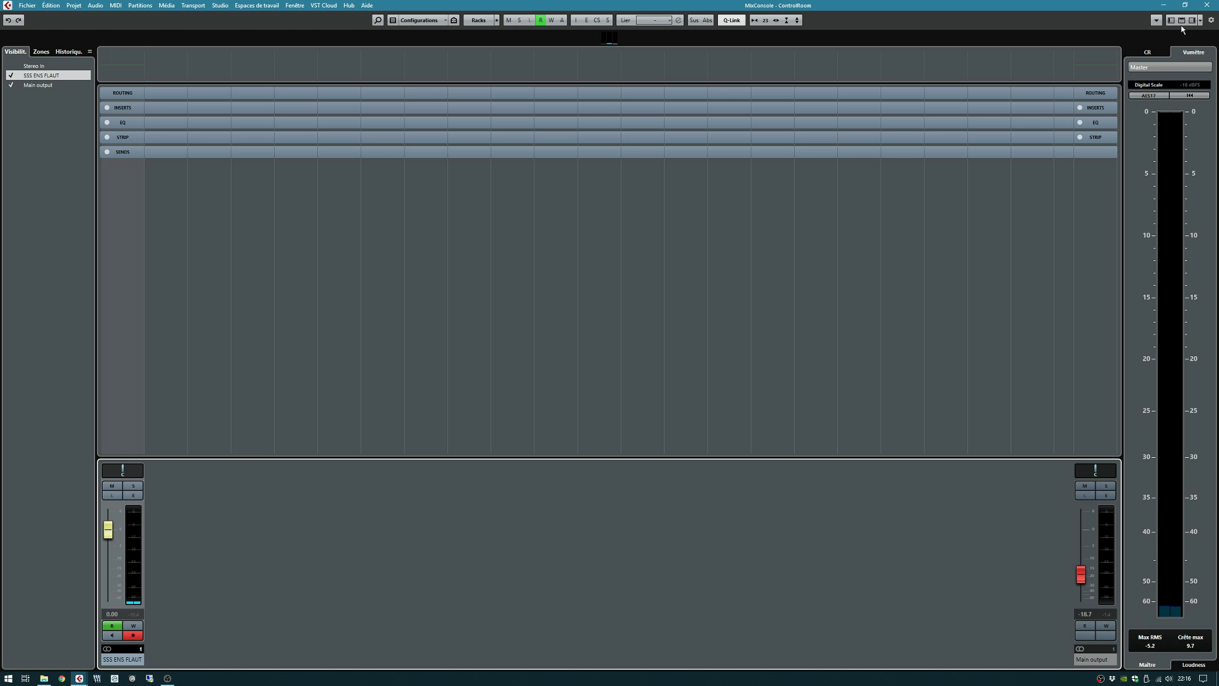
left_click(1150, 53)
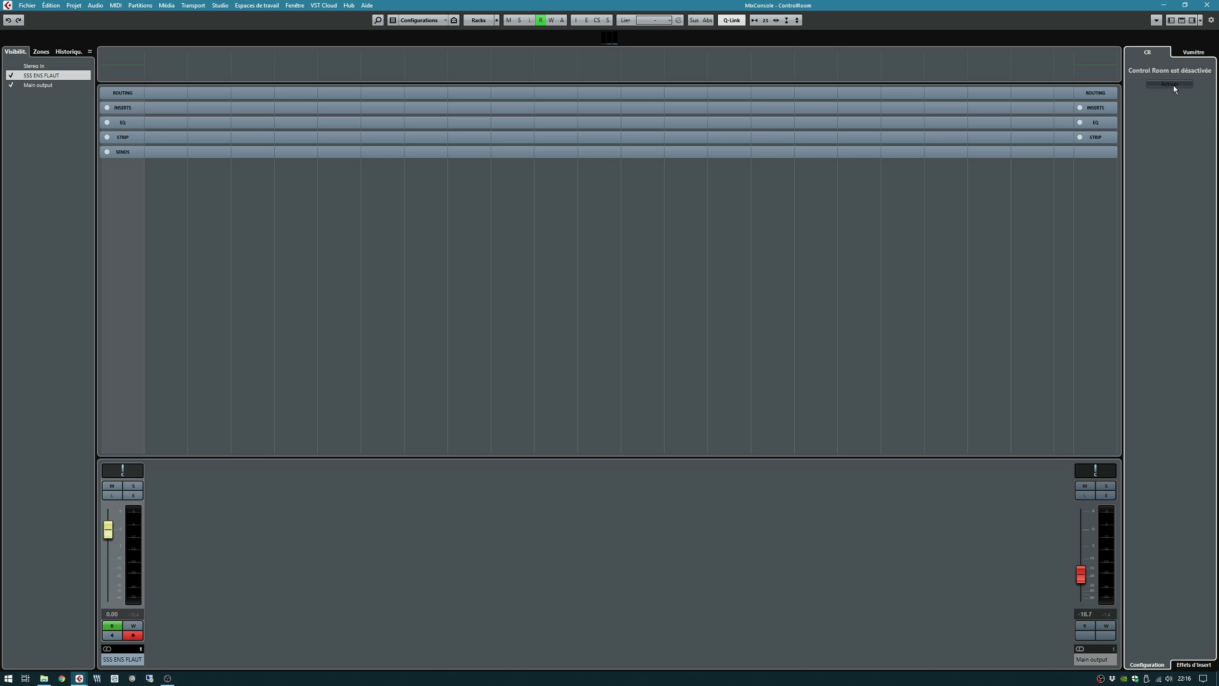
left_click(1173, 85)
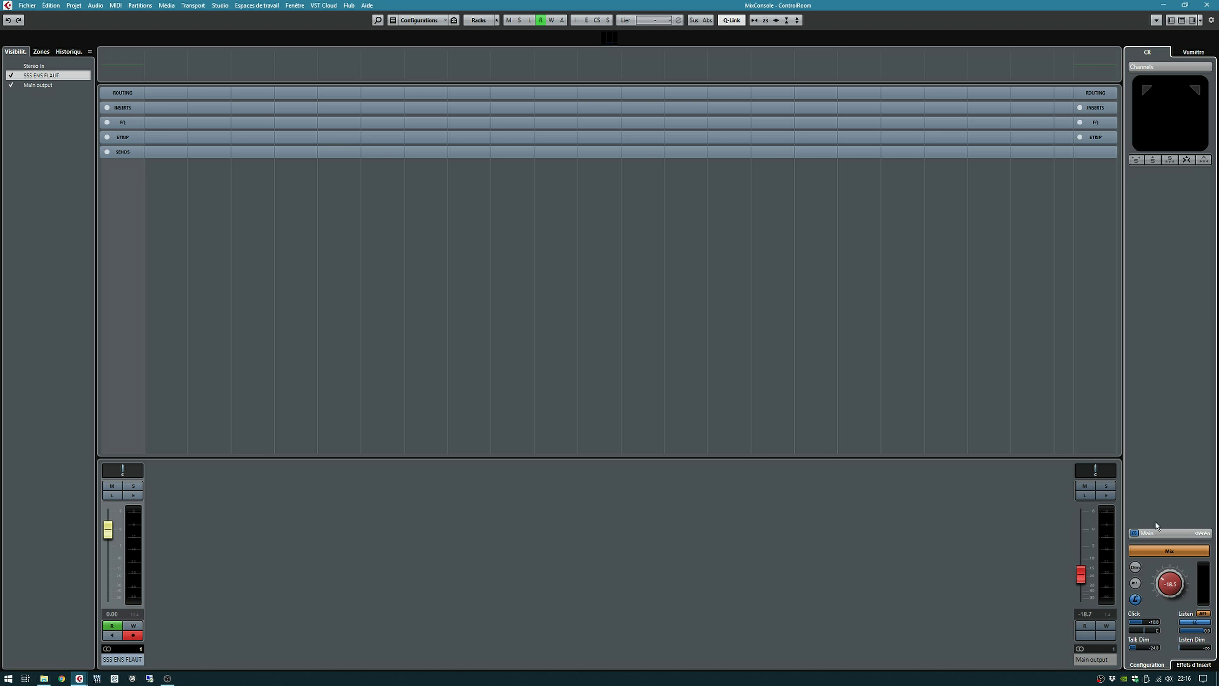
- Reset the Main output fader to 0.00 dB and set the Control Room level to about -52.2 dB during playback
left_click(1086, 582, "ctrl")
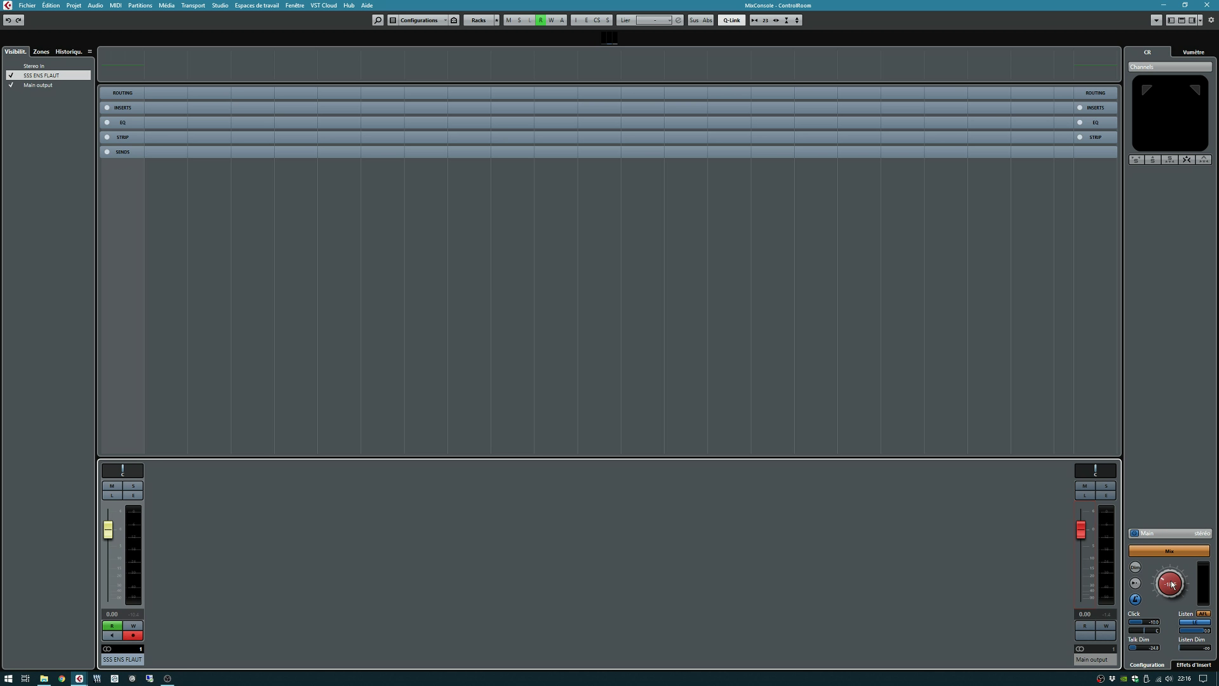
left_click_drag(1170, 585, 1169, 651)
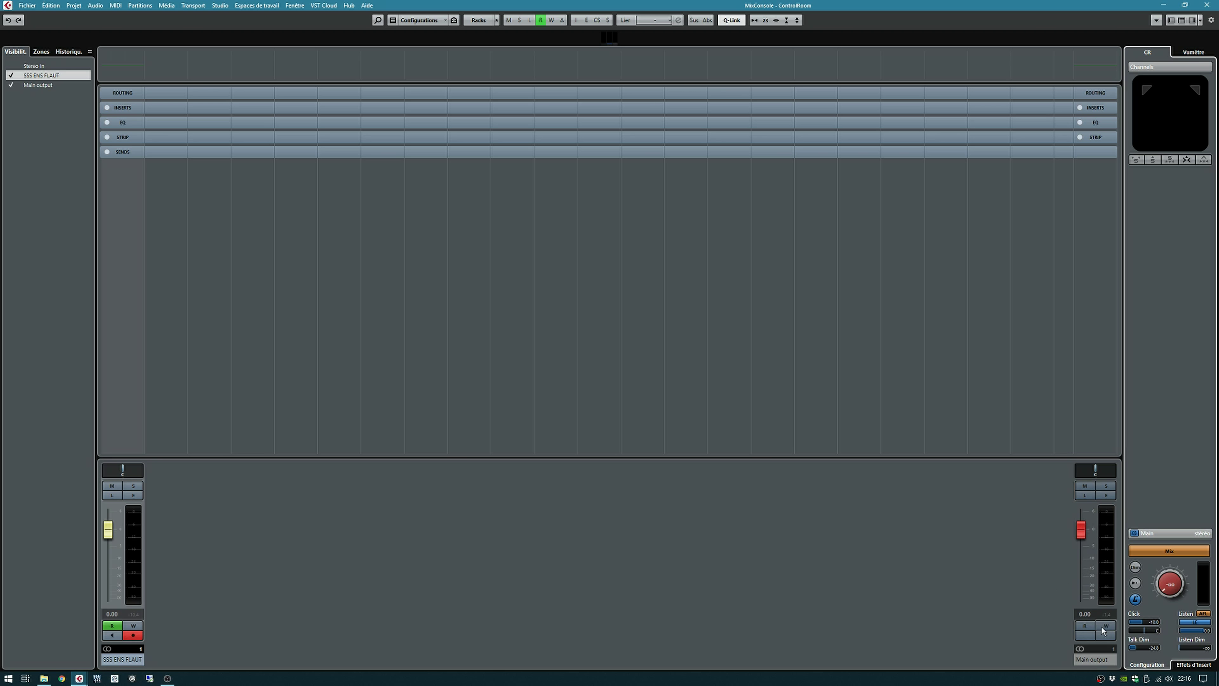
left_click(870, 555)
key("space")
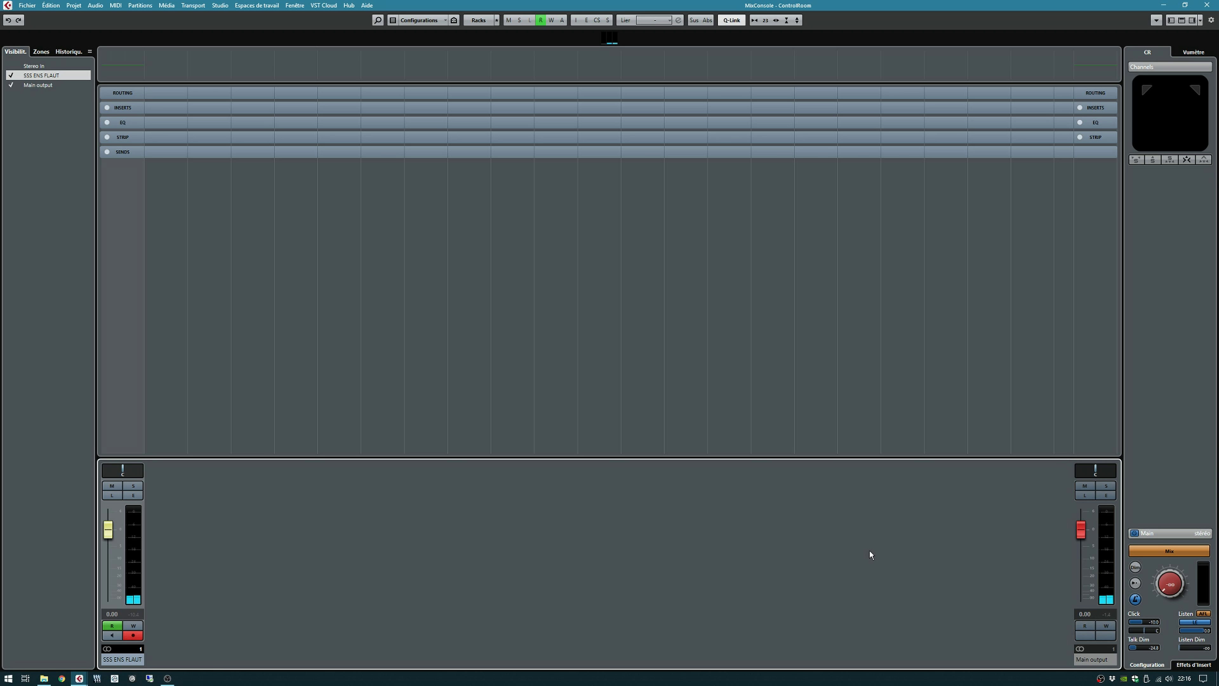
mouse_move(1169, 588)
left_mouse_down()
mouse_move(1165, 557)
mouse_move(1168, 585)
left_mouse_up()
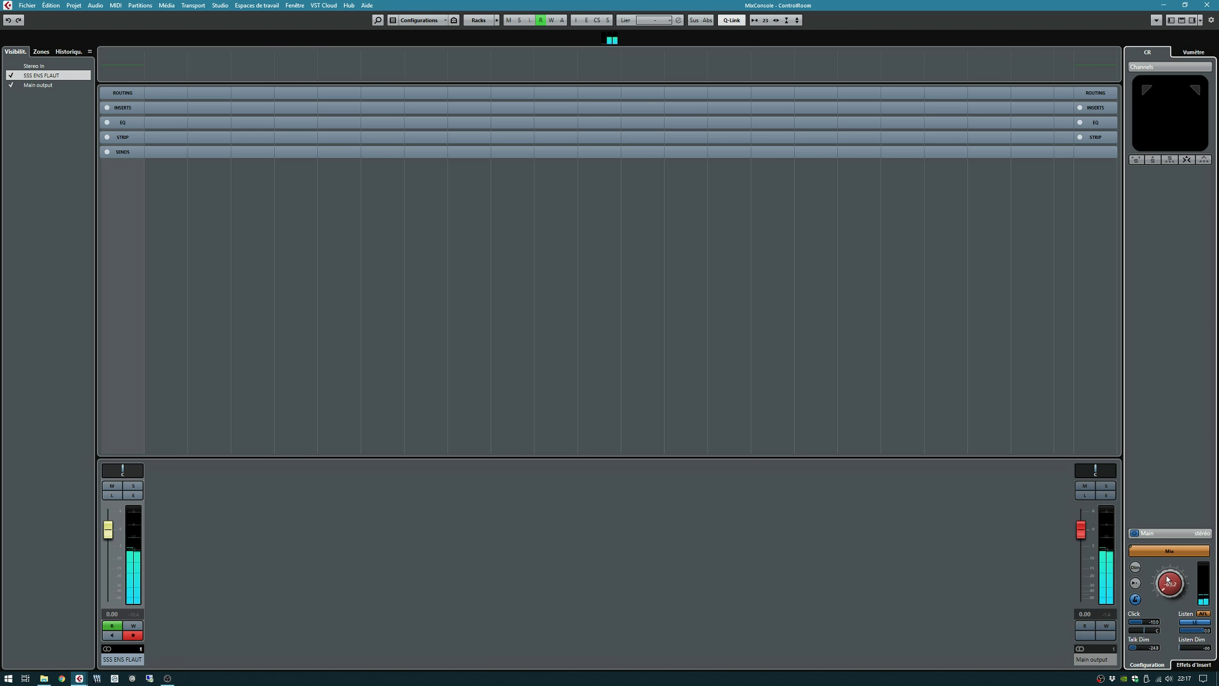
left_click(802, 546)
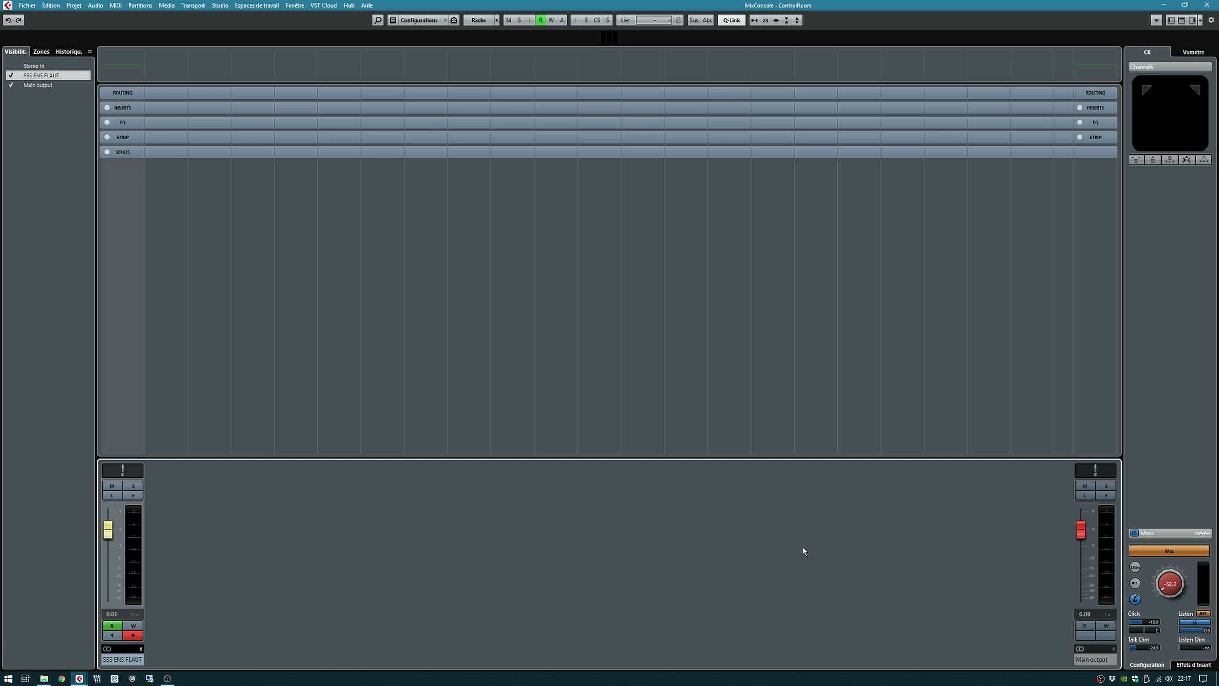
- Open the Control Room audio connections and add a stereo monitor channel named "Ecoute principale"
key("F4")
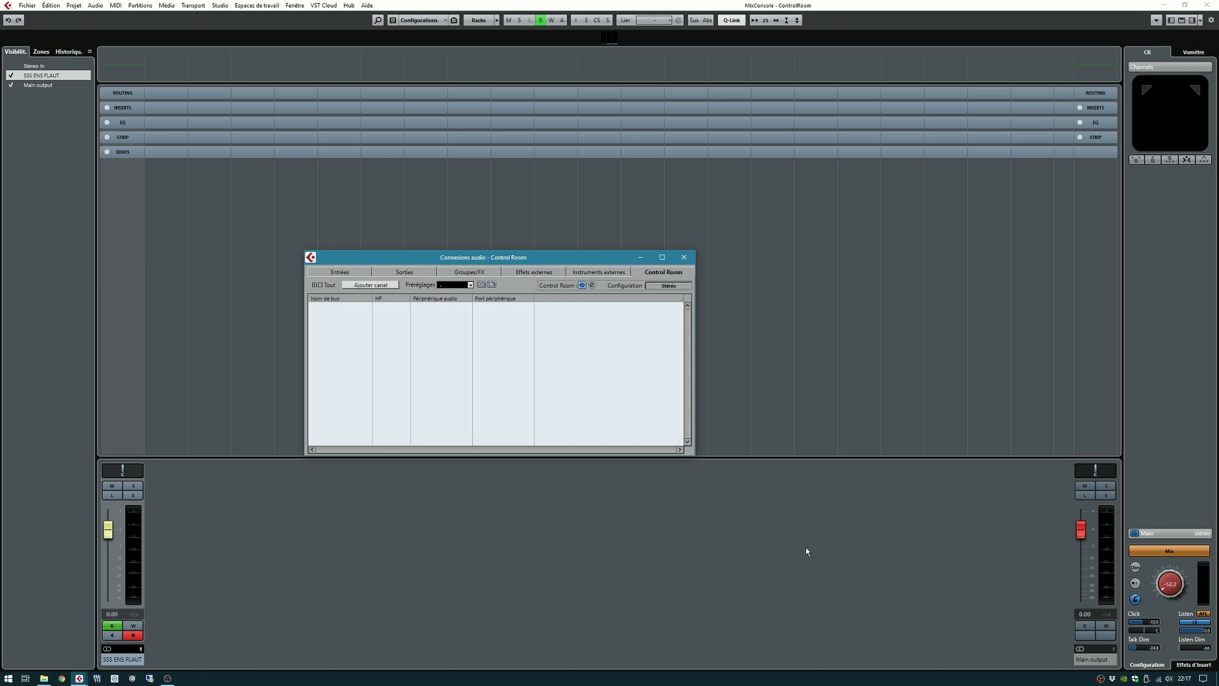
left_click(382, 286)
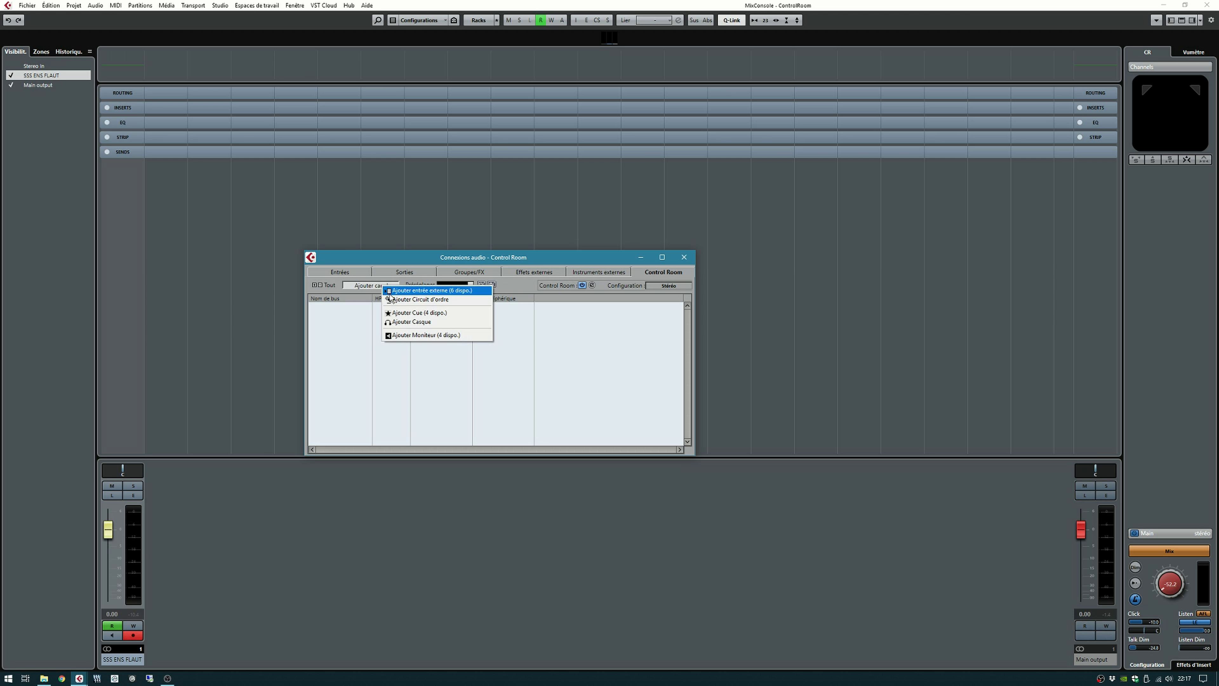
left_click(422, 336)
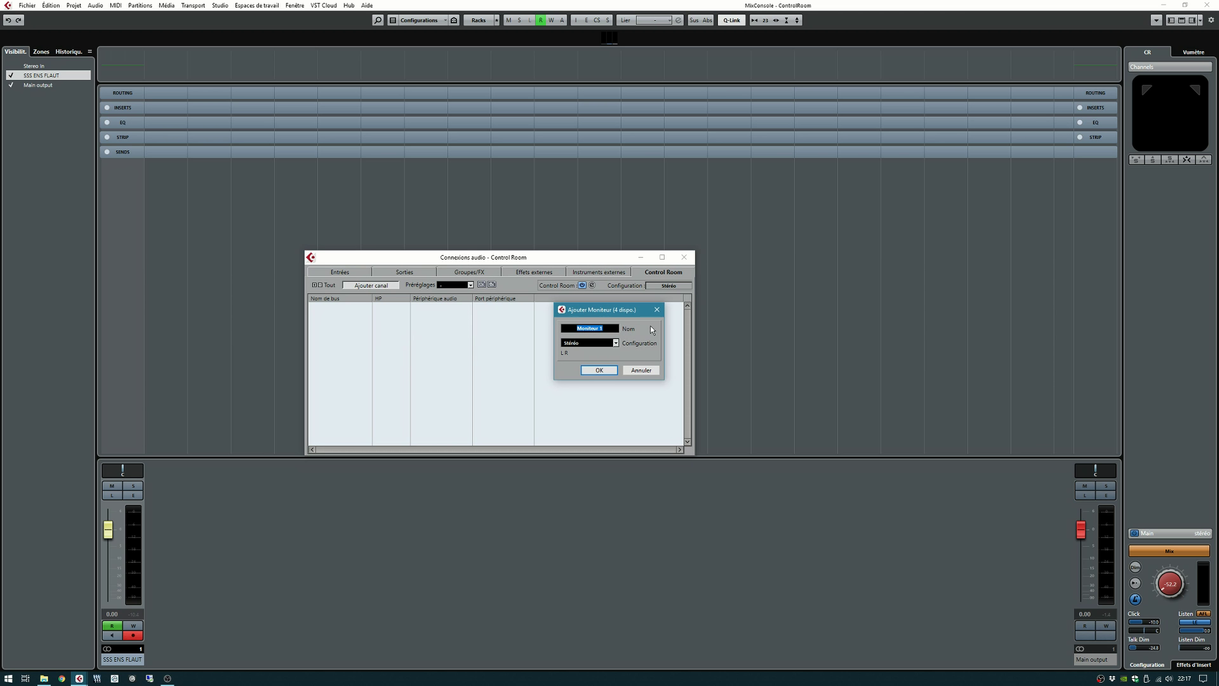
type("Ecoute principale")
left_click(600, 372)
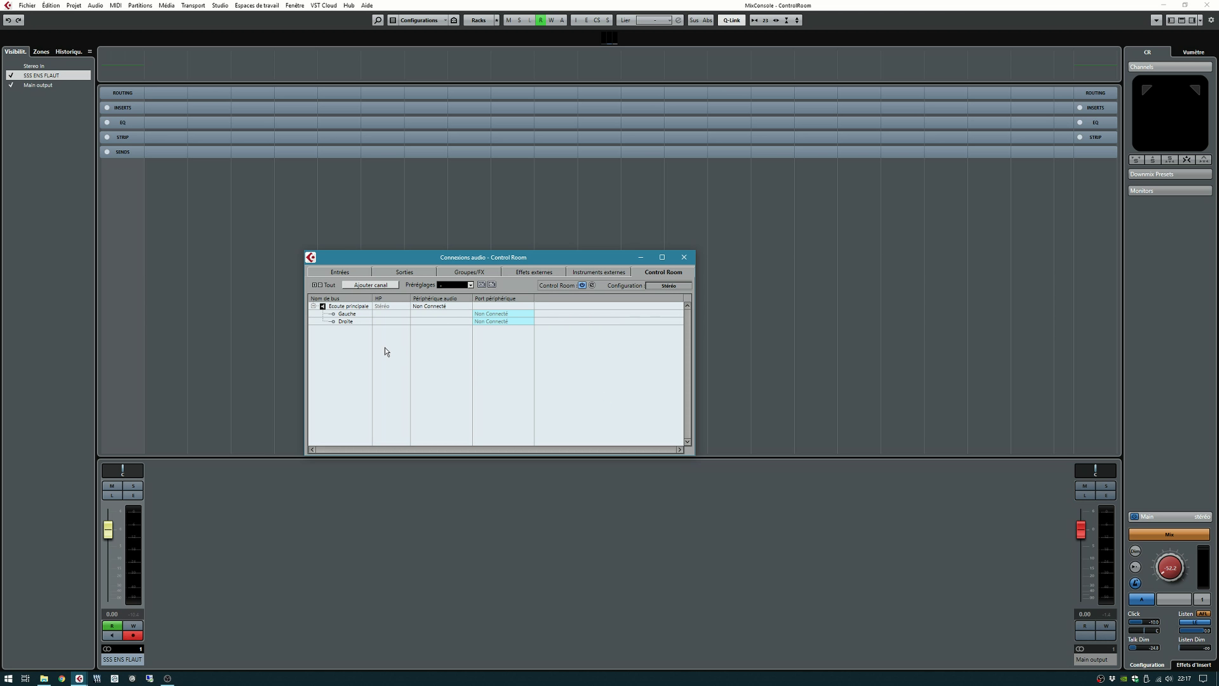
- Add a second stereo monitor channel with its default name to the Control Room connections
left_click(373, 287)
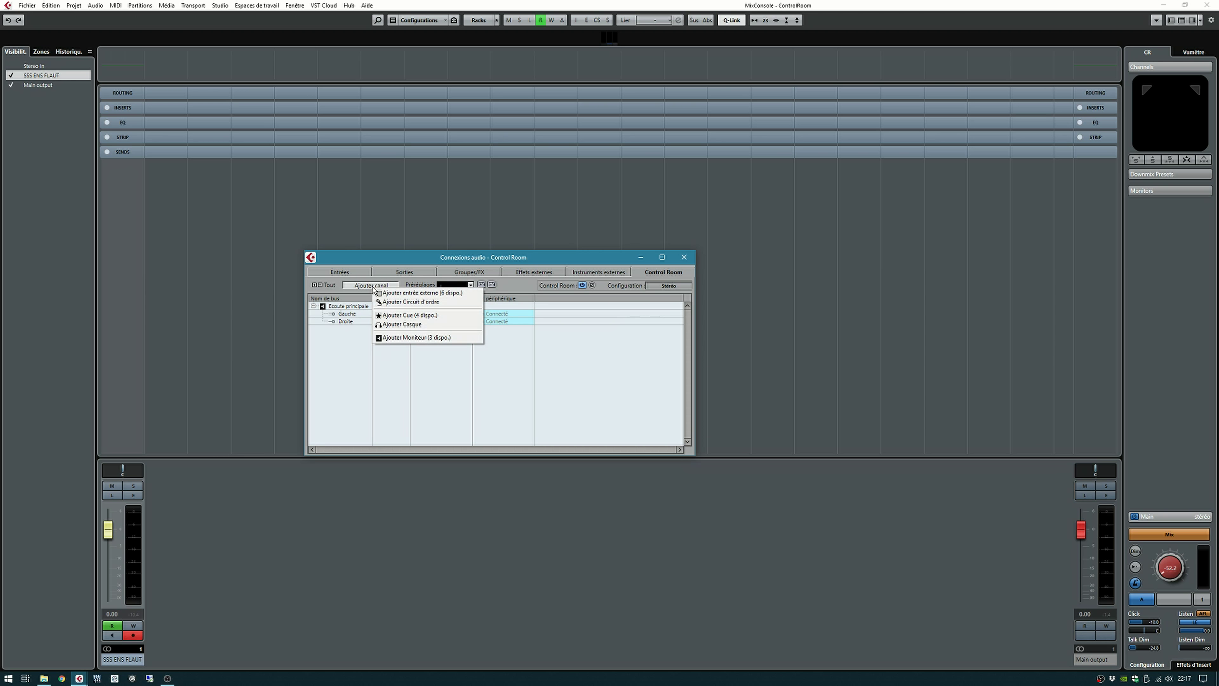
left_click(415, 338)
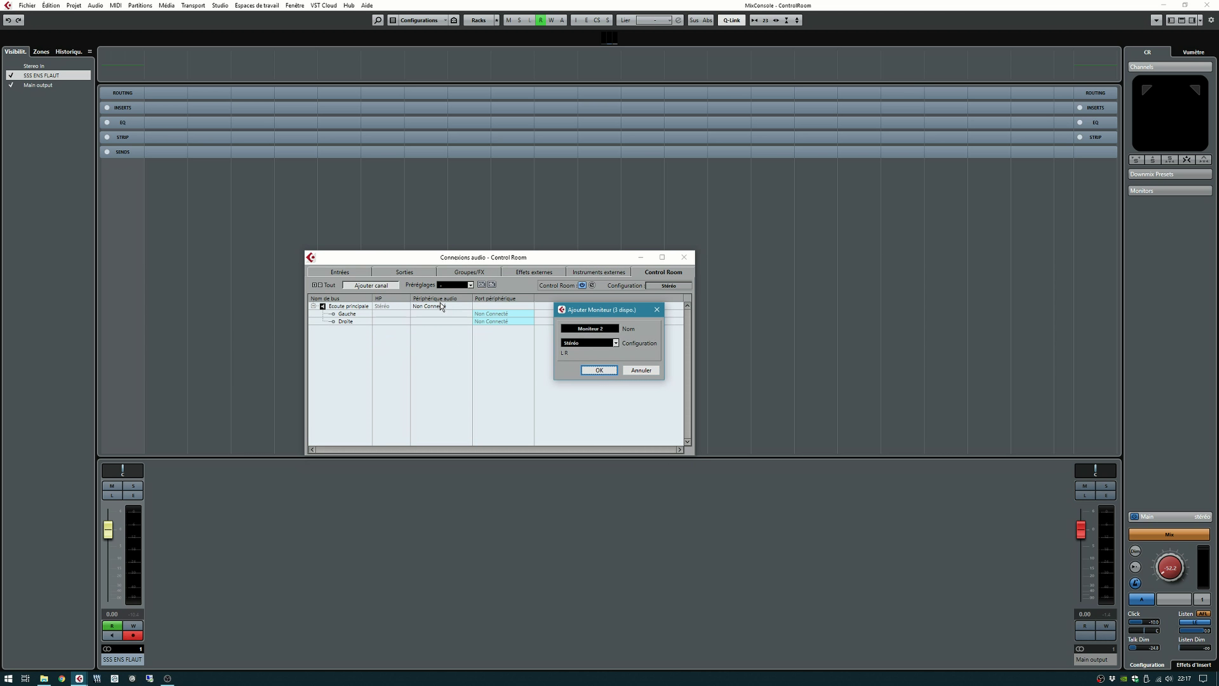
left_click(597, 371)
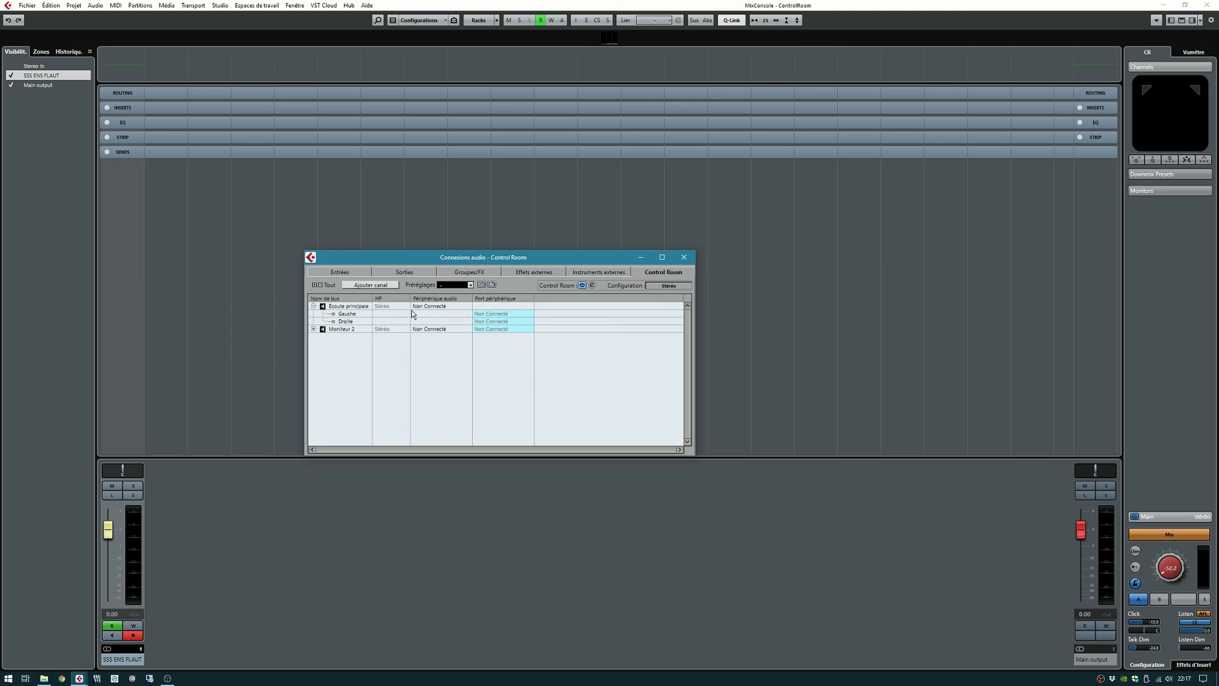
- Connect Ecoute principale to MOTU Audio ASIO, assigning Analog 1-2 - 1 to Gauche and Analog 1-2 - 2 to Droite, accepting the port reassignments
left_click(350, 307)
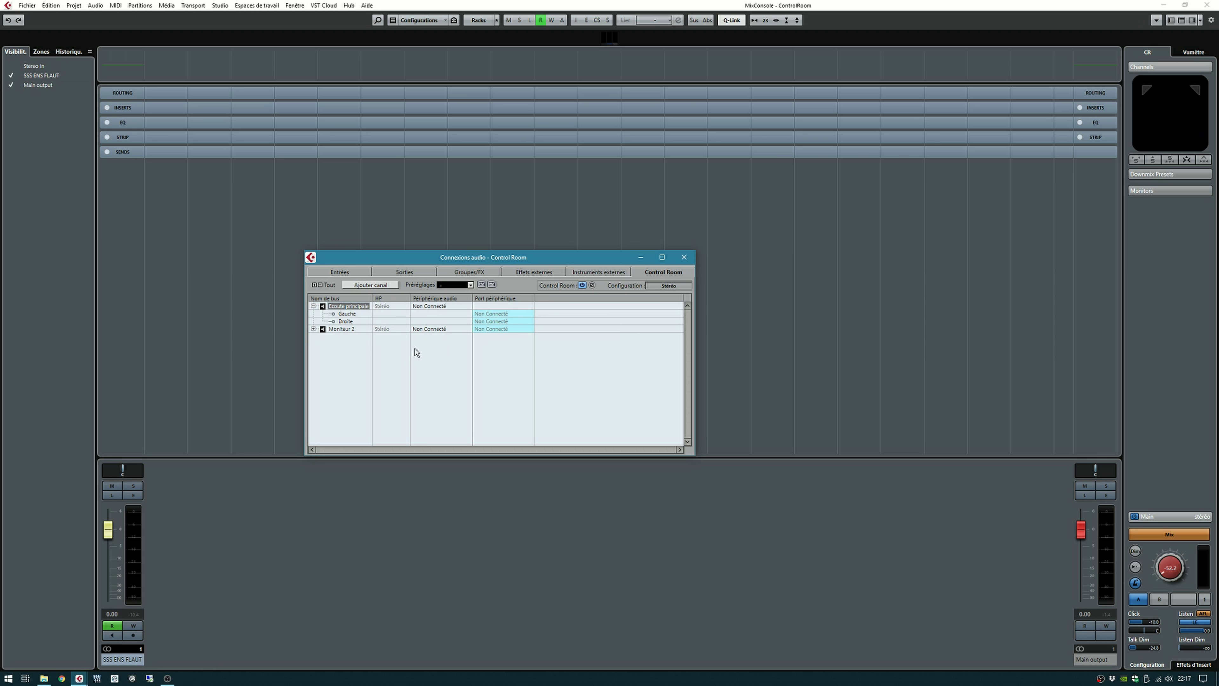
left_click(442, 310)
left_click(434, 329)
left_click(498, 314)
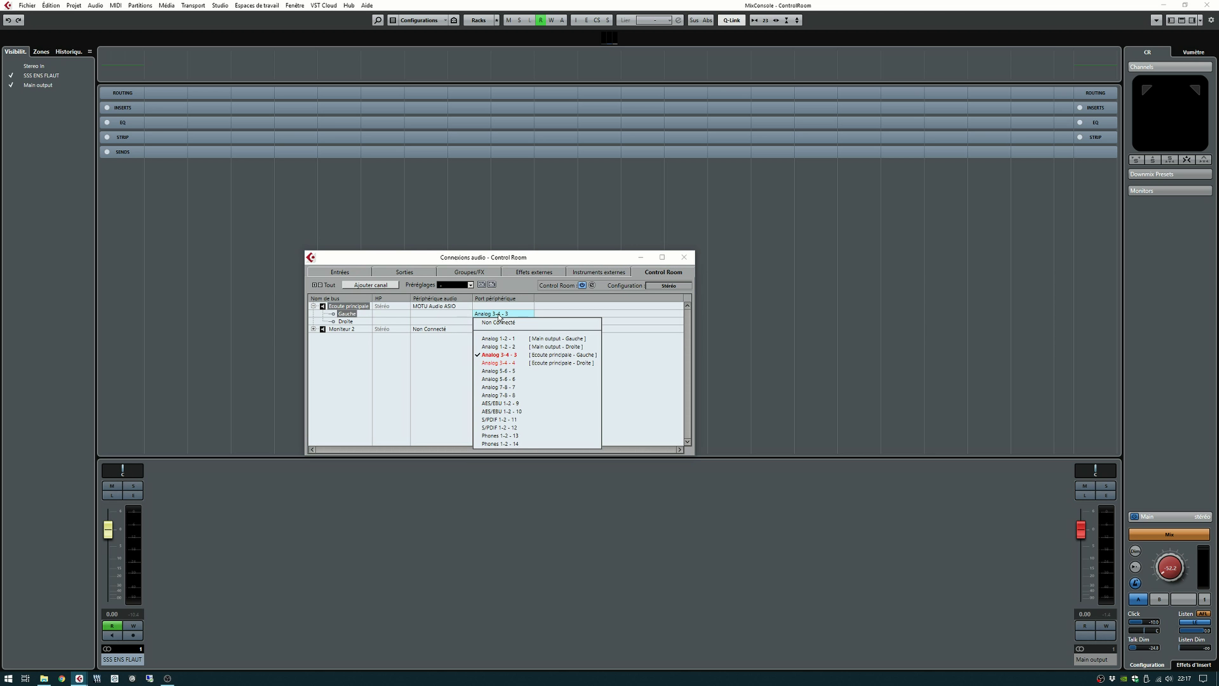
left_click(499, 338)
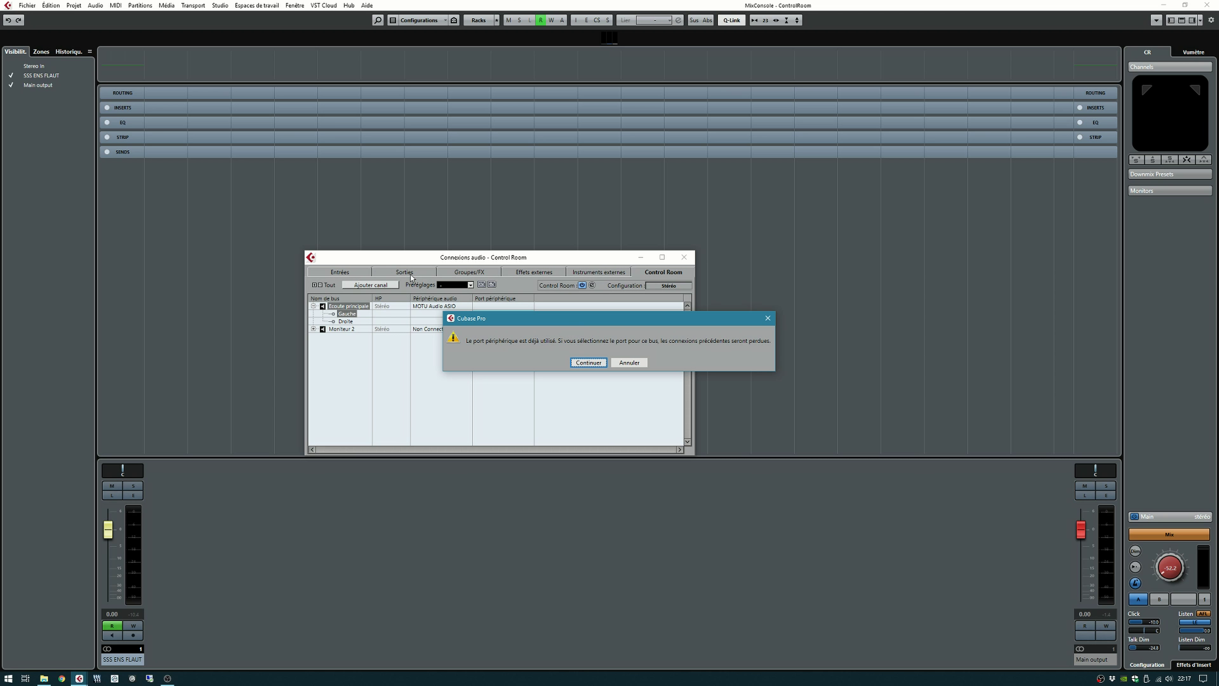
left_click(588, 363)
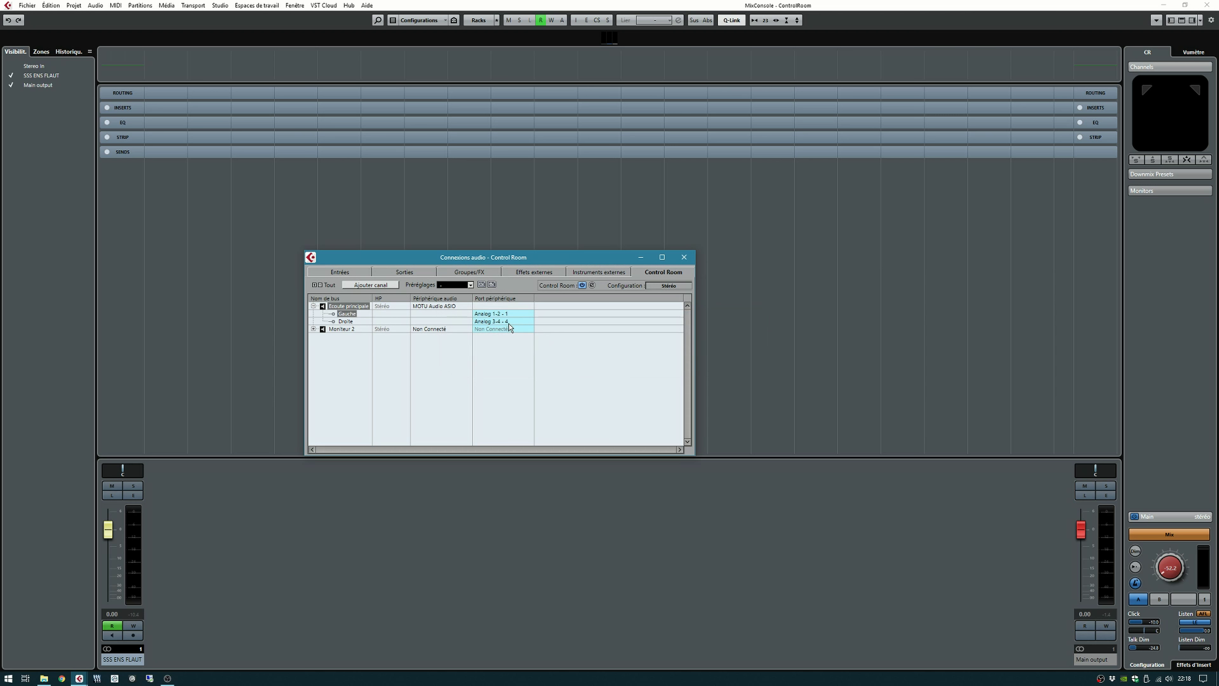
left_click(507, 321)
left_click(524, 355)
left_click(586, 363)
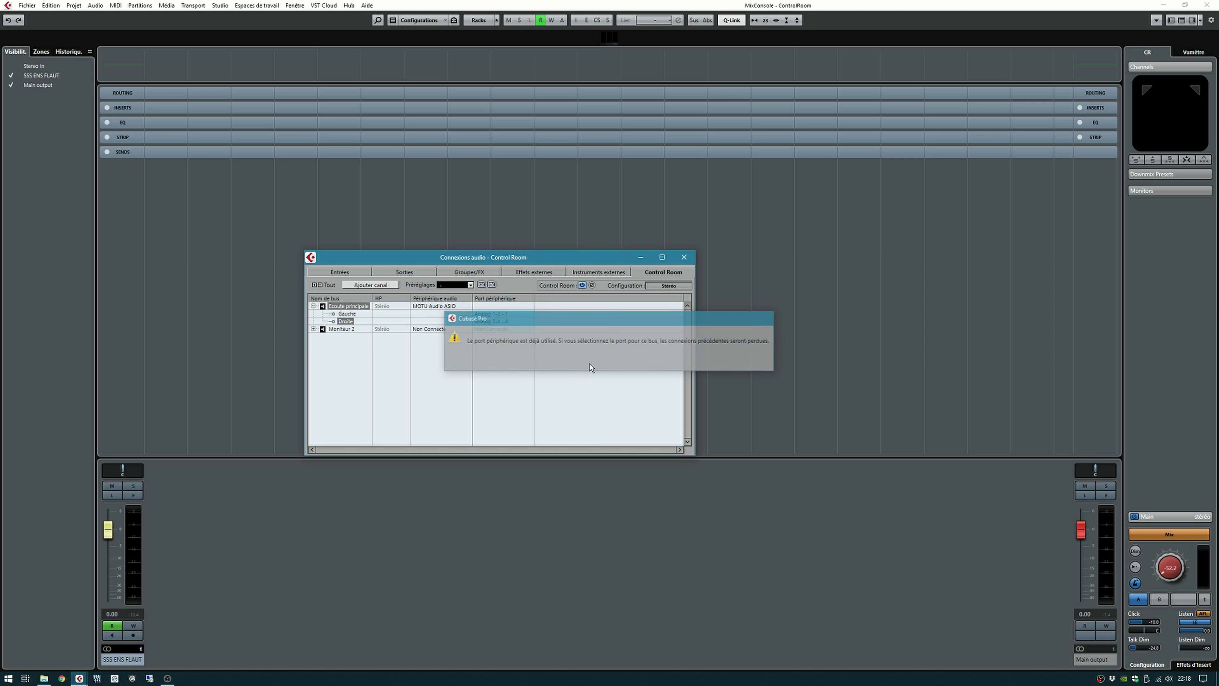
- Check the port assignments of the Main output bus and the Control Room monitors, then close the audio connections
left_click(417, 274)
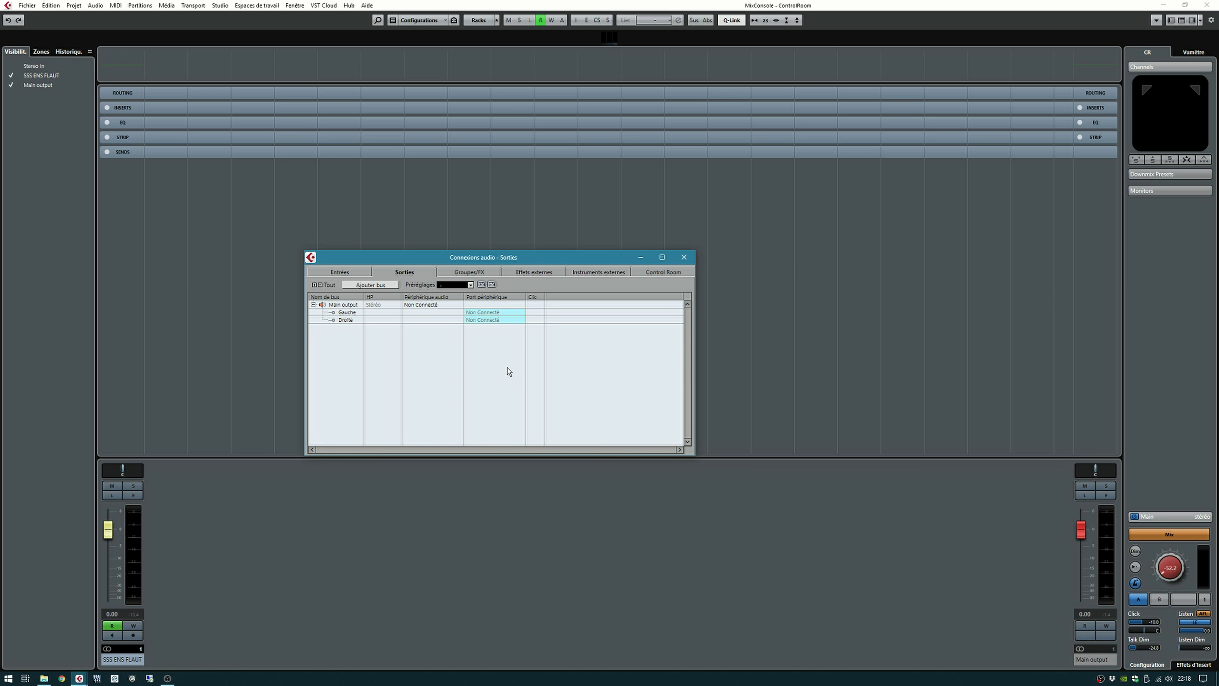
left_click(662, 272)
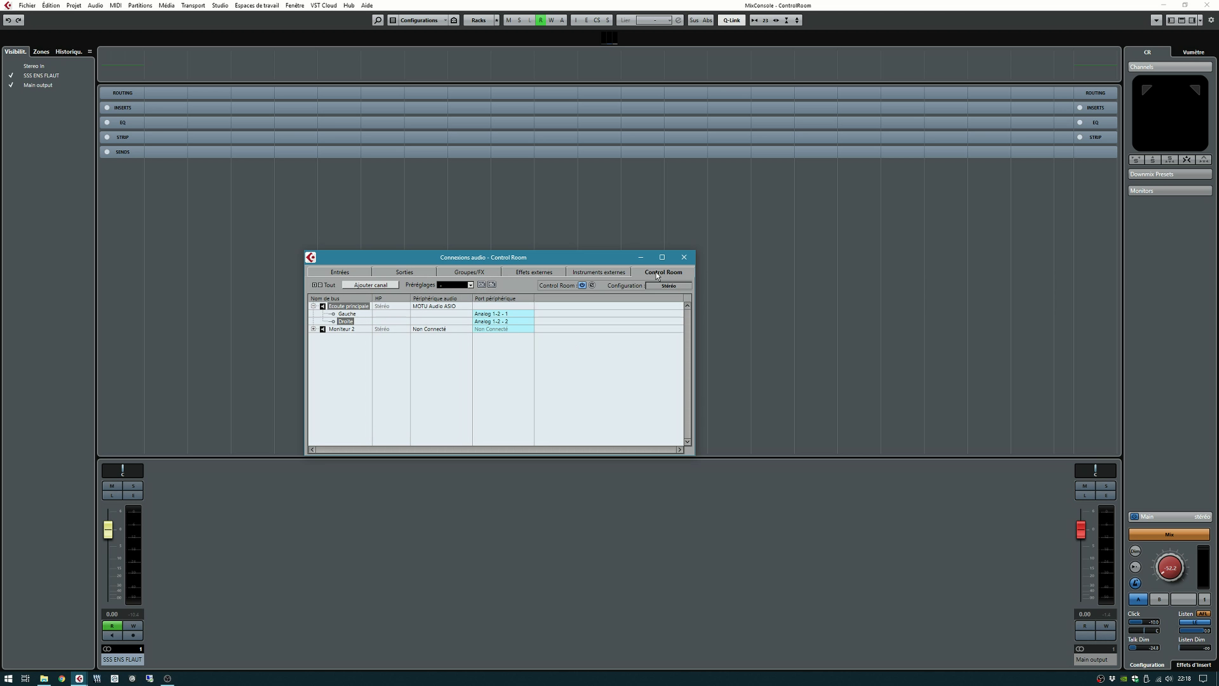
left_click(368, 353)
left_click(683, 257)
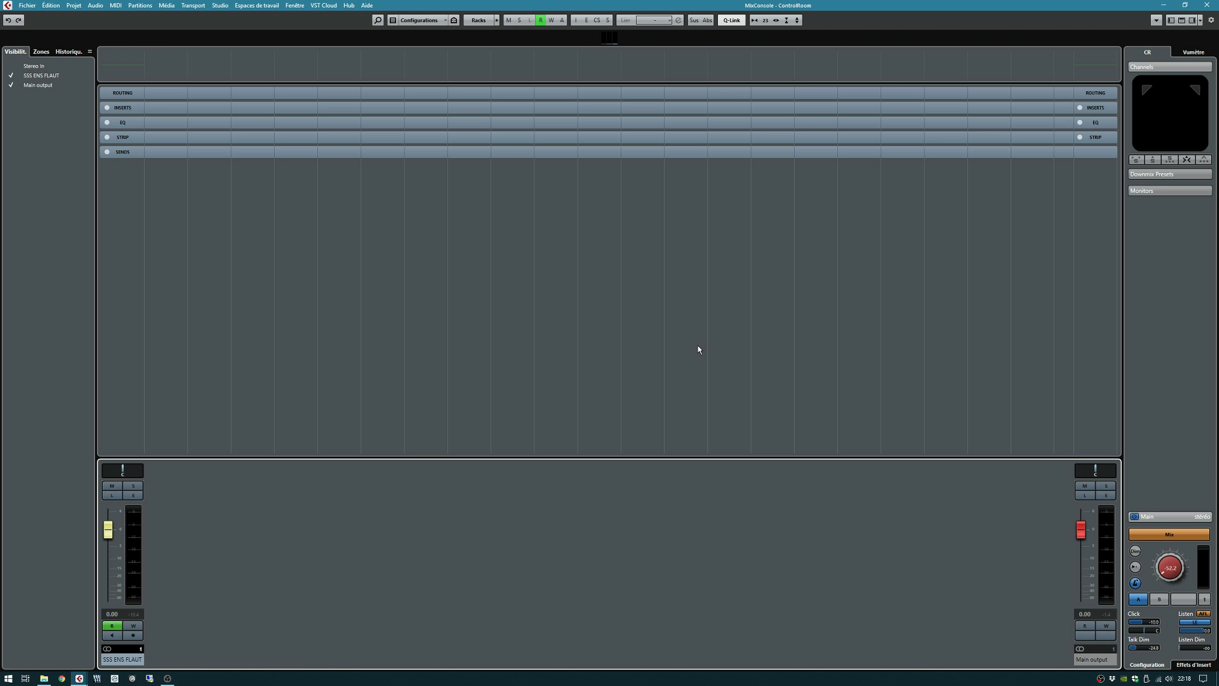
- Start playback and raise the Control Room level to about -18.7 dB
key("space")
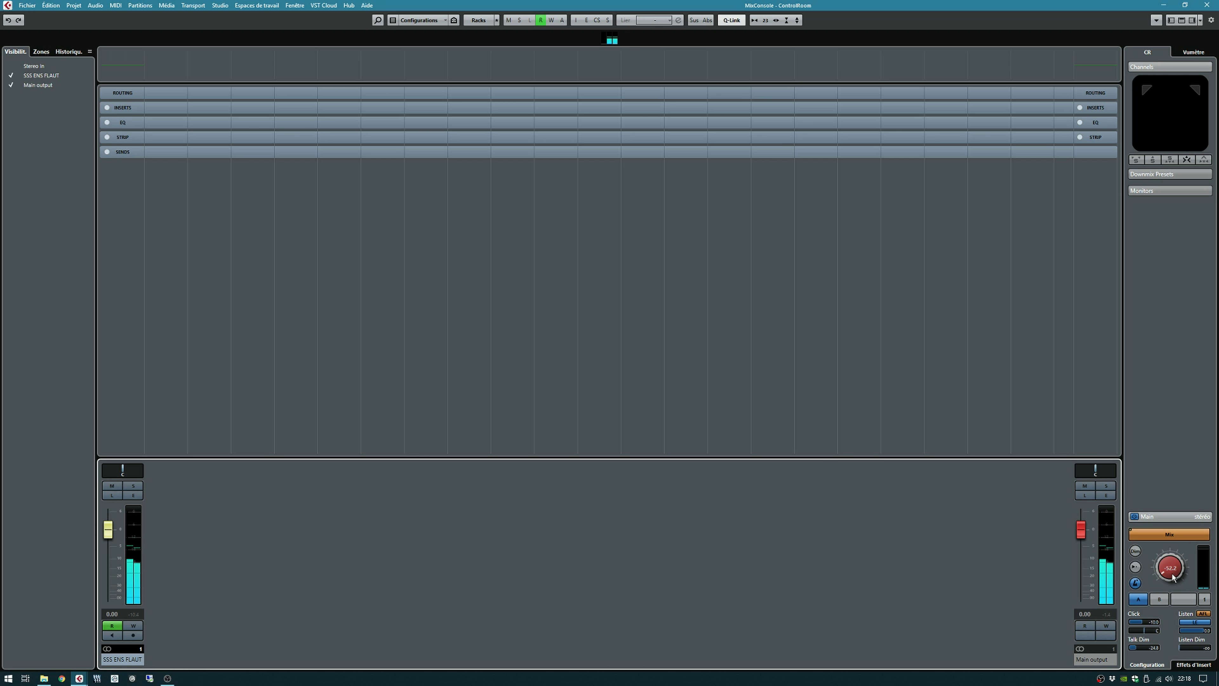
left_click_drag(1169, 575, 1171, 553)
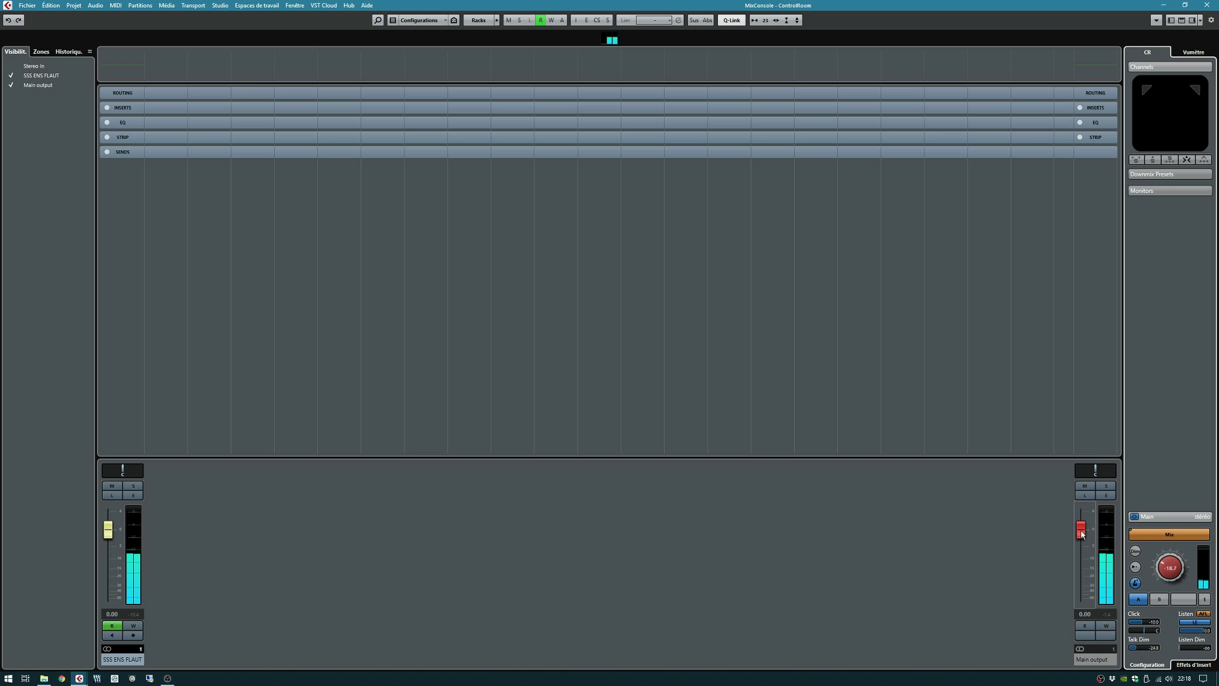
- Lower the Main output fader to about -23 dB, then reset it to 0.00 dB
left_click_drag(1081, 533, 1085, 584)
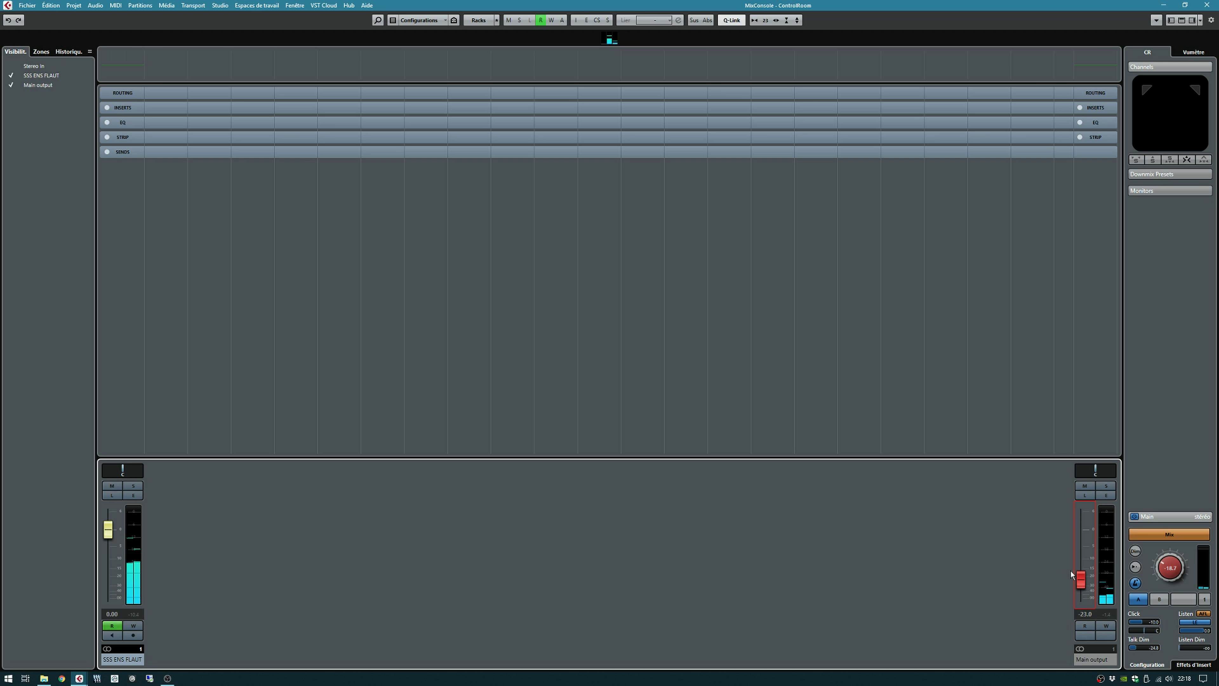
left_click(1081, 579, "ctrl")
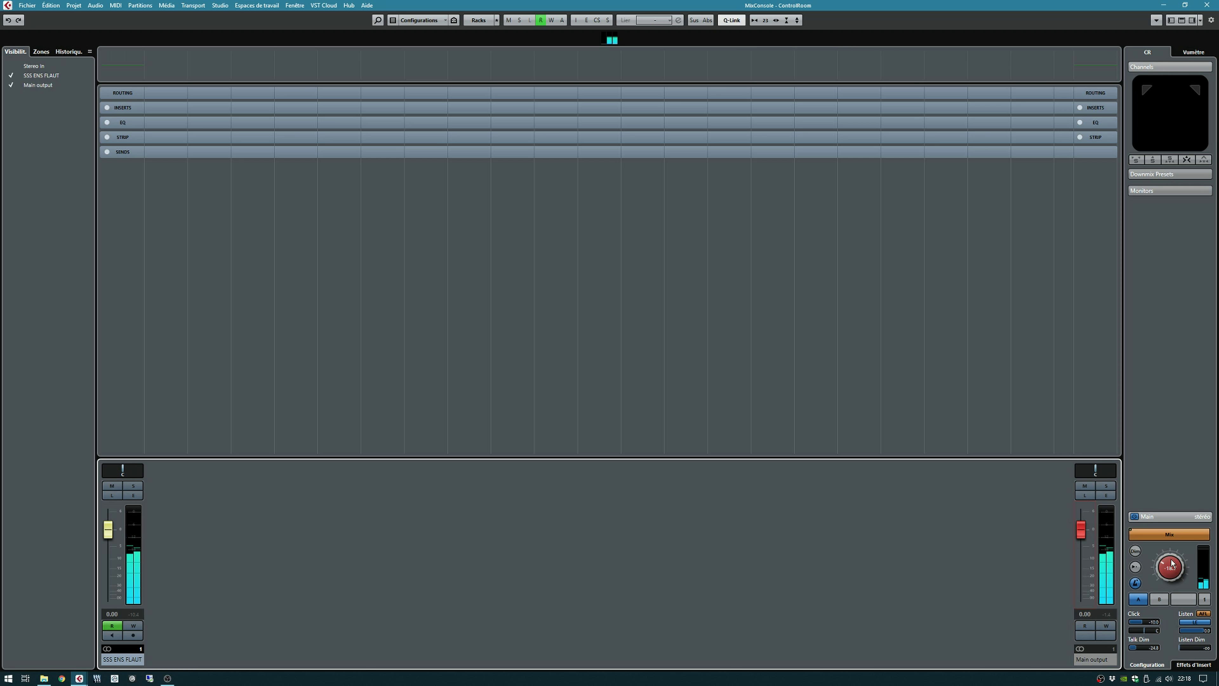
- Adjust the metronome click level slightly and set the Control Room level to about -19 dB
left_click_drag(1170, 568, 1171, 540)
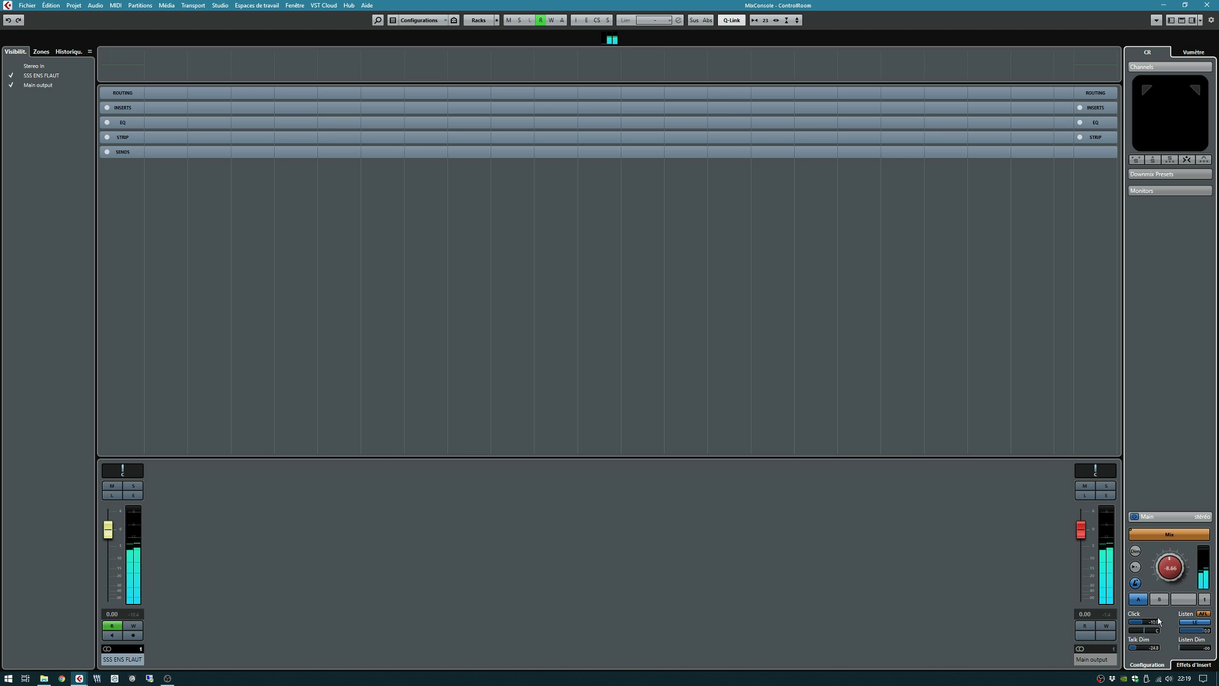
mouse_move(1153, 623)
left_mouse_down()
mouse_move(1168, 620)
mouse_move(1151, 621)
left_mouse_up()
left_click_drag(1176, 560, 1173, 580)
- Show the master meter and display the Control Room controls beneath it
left_click(1202, 52)
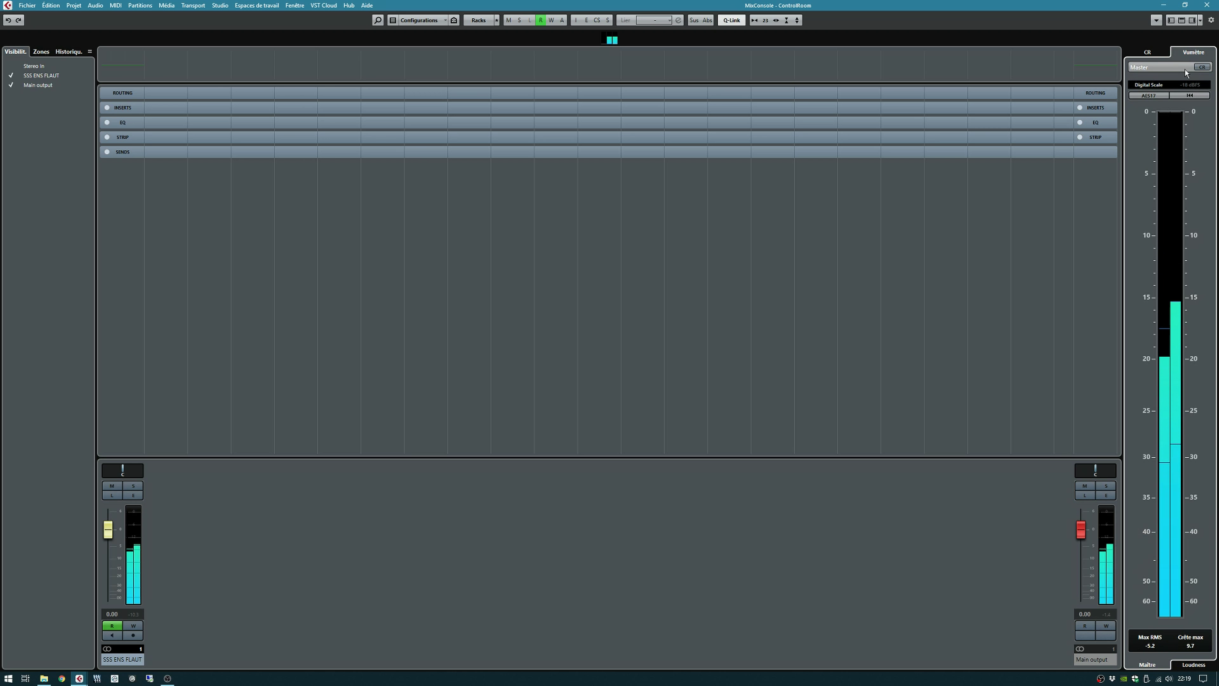
left_click(1201, 68)
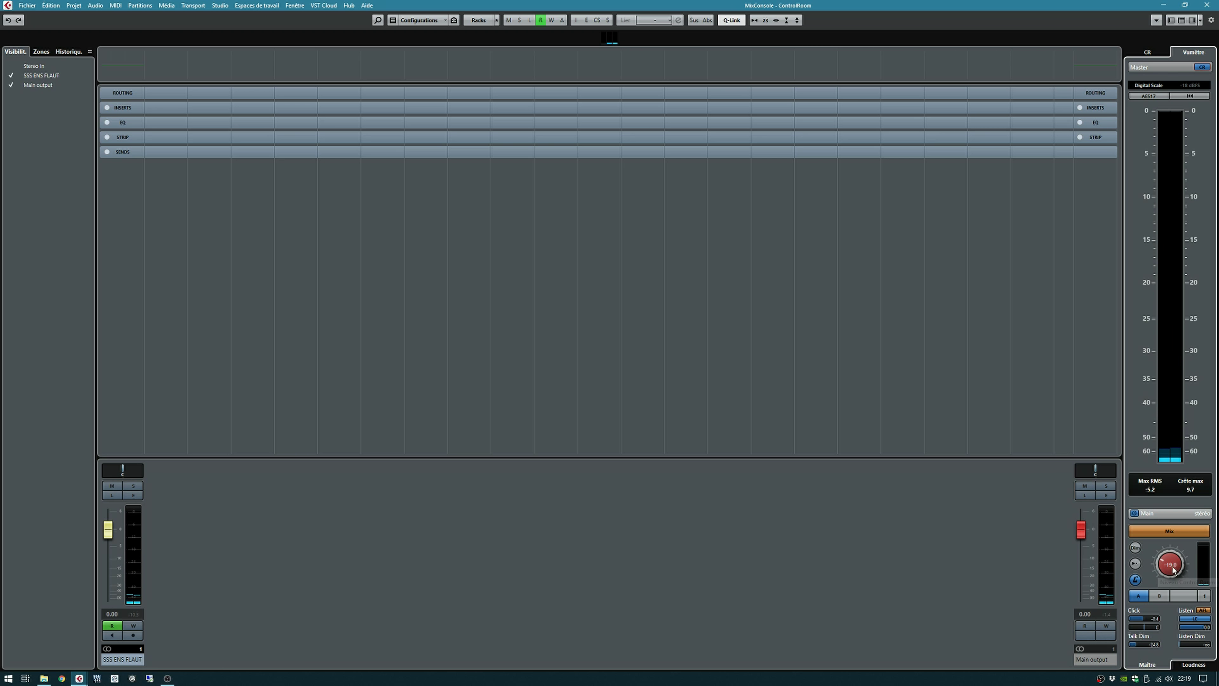
- Switch to the project window and play the project from its beginning
key("F3")
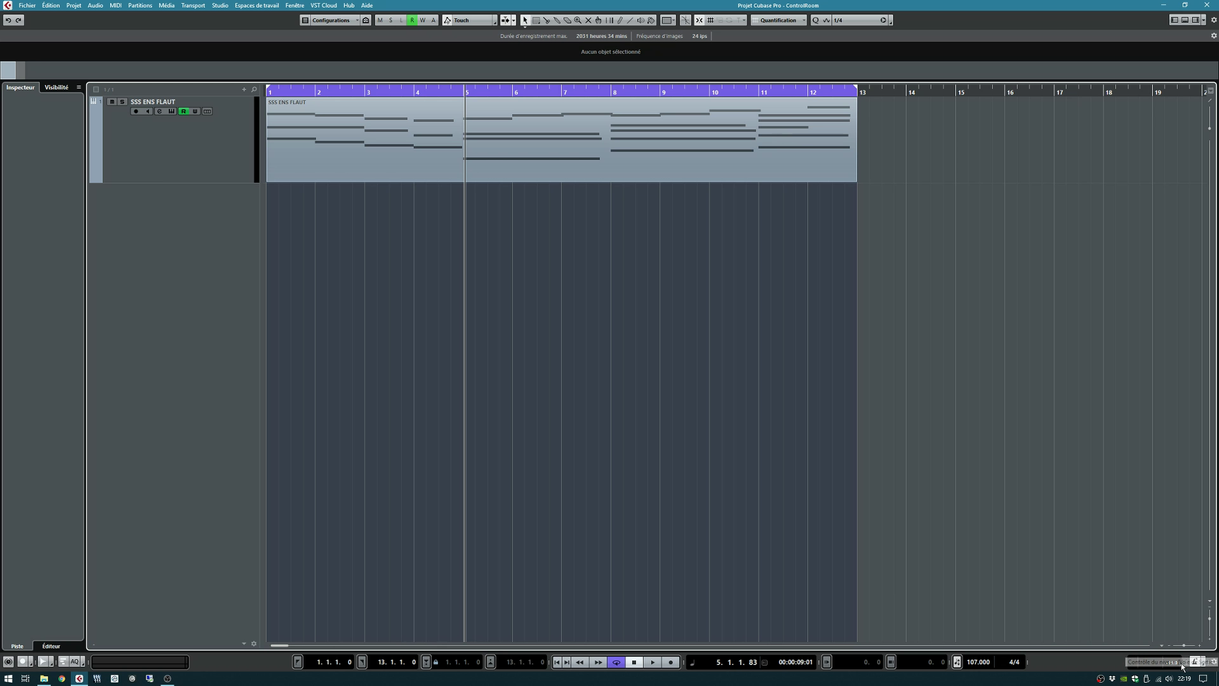
key("KP_Decimal")
key("space")
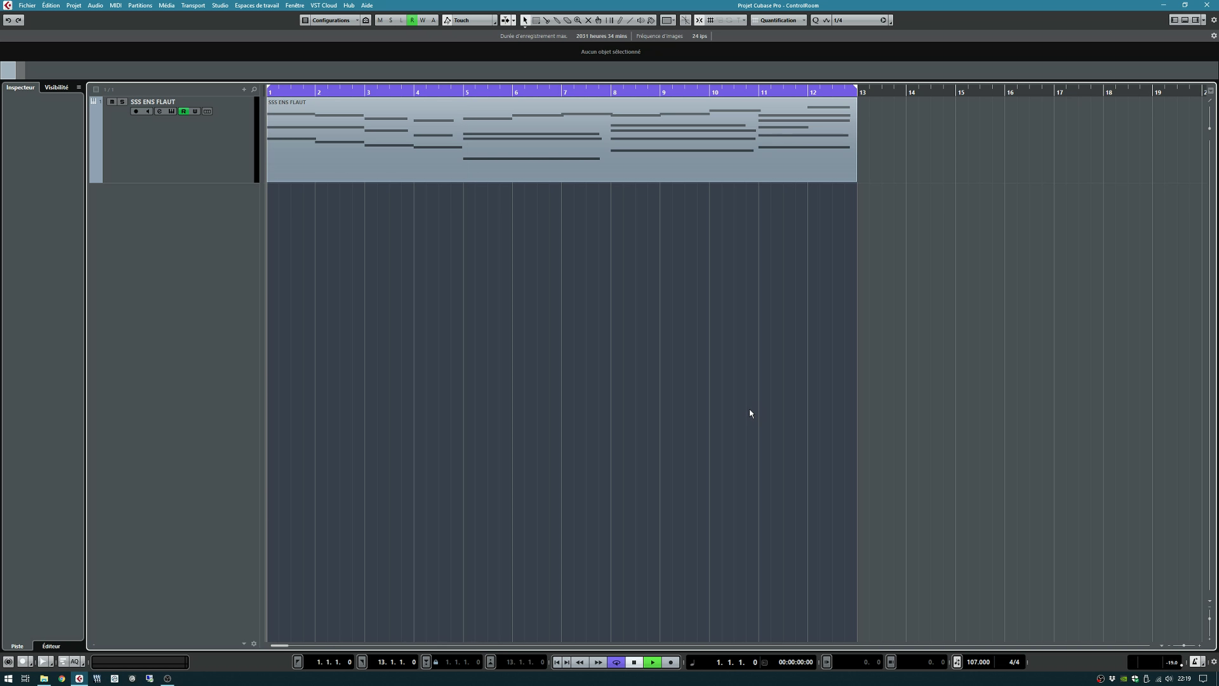
- Try the Control Room level at its minimum from the project's transport bar, then set it to about -14.7 dB
left_click(1182, 665)
left_click_drag(1197, 643, 1198, 646)
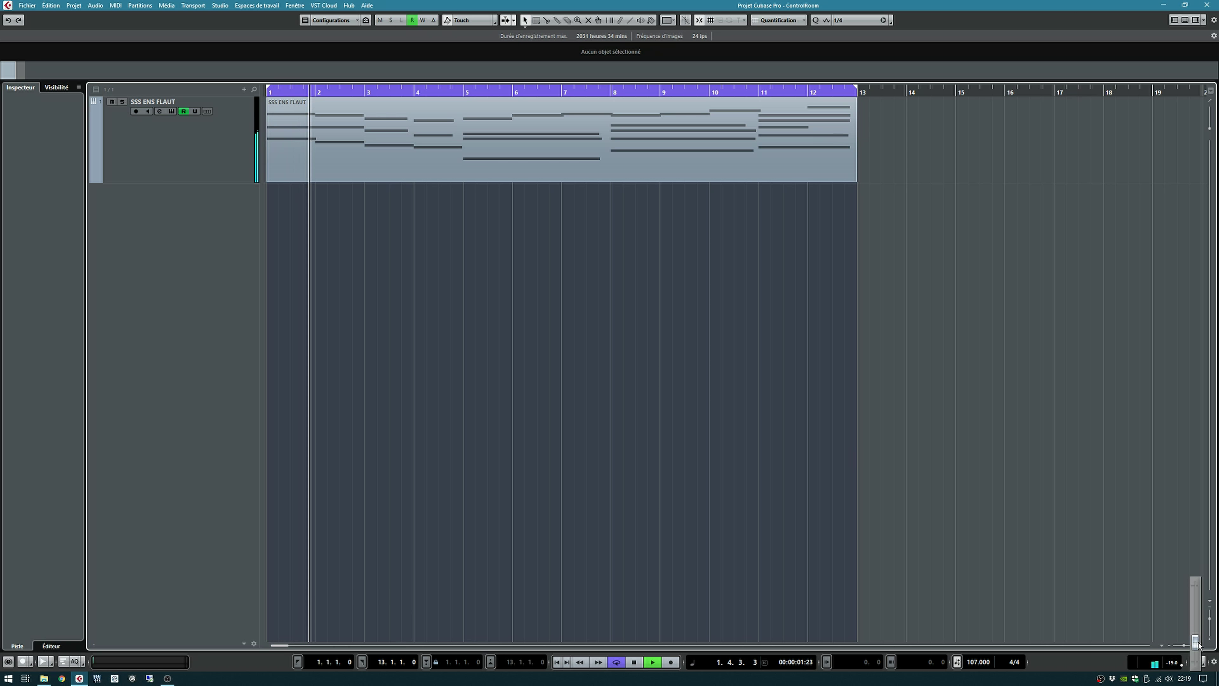
left_click_drag(1197, 633, 1197, 684)
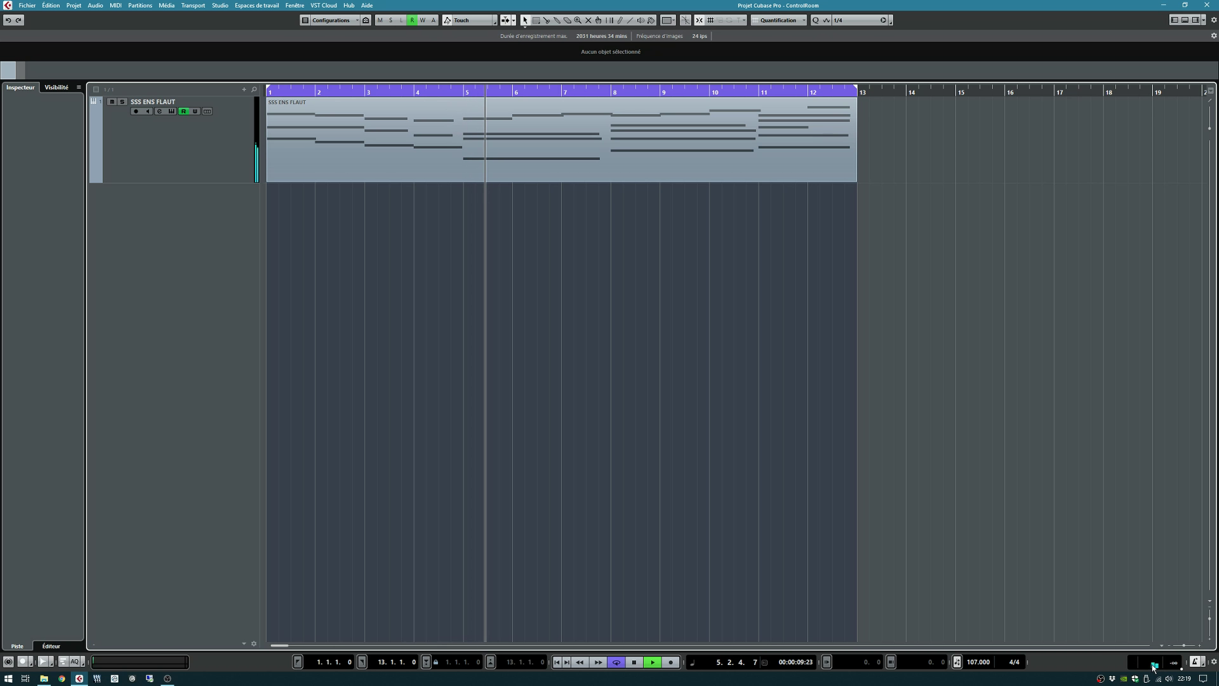
left_click(1180, 663)
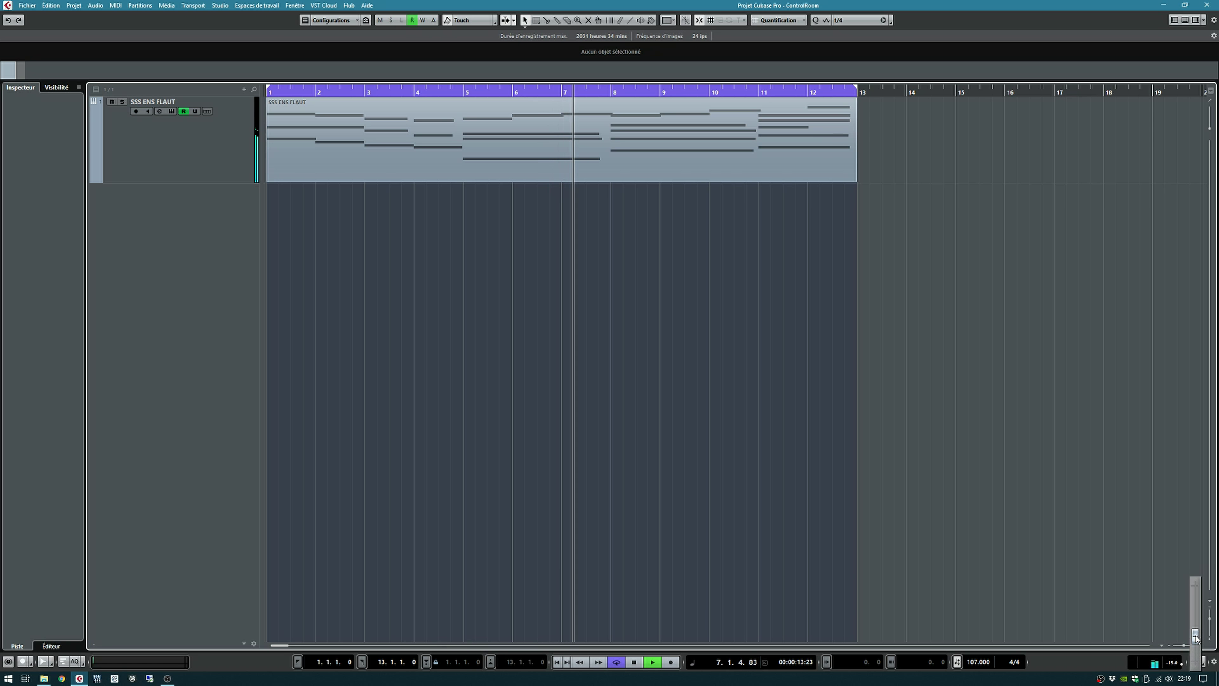
left_click_drag(1197, 665, 1195, 636)
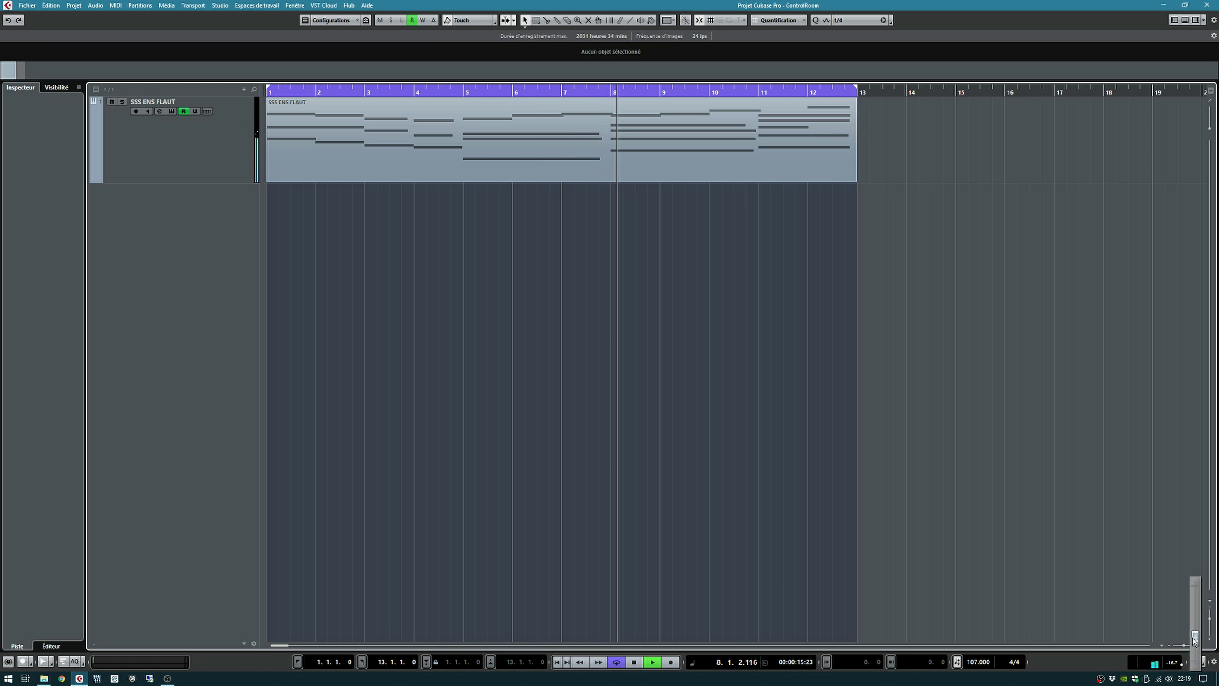
left_click(916, 555)
- Show the floating transport panel, move it slightly lower, and reduce the Control Room level from it to about -23 dB
key("F2")
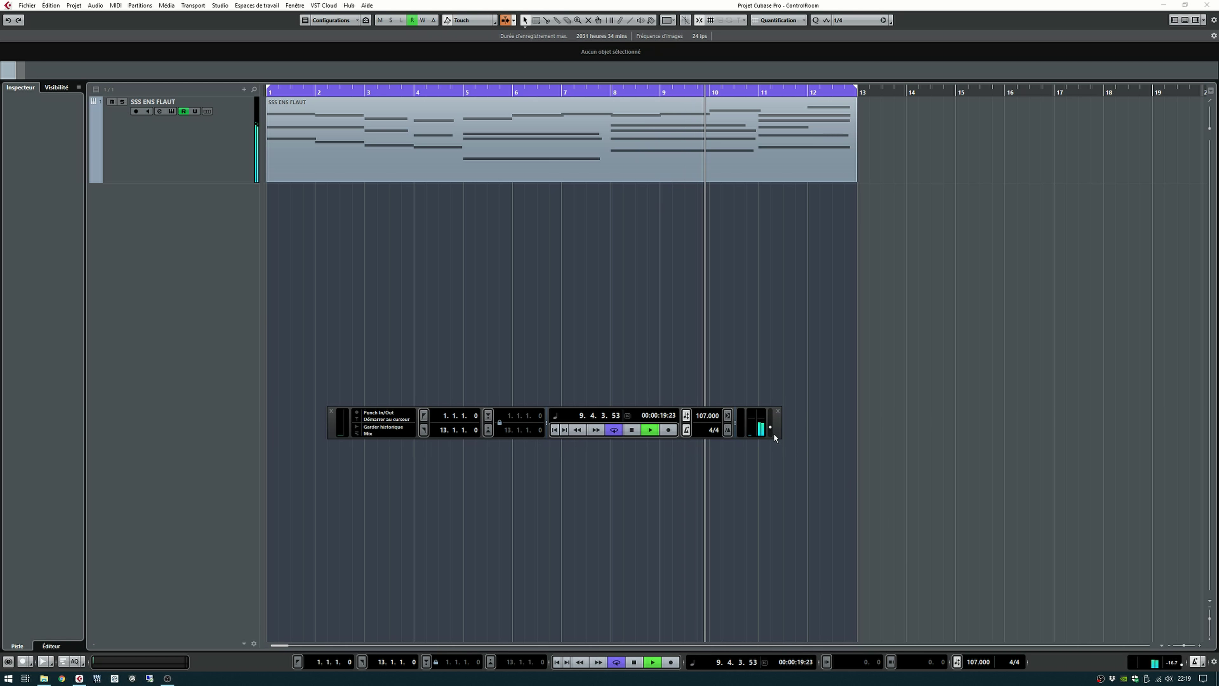
left_click_drag(778, 434, 789, 471)
left_click(771, 455)
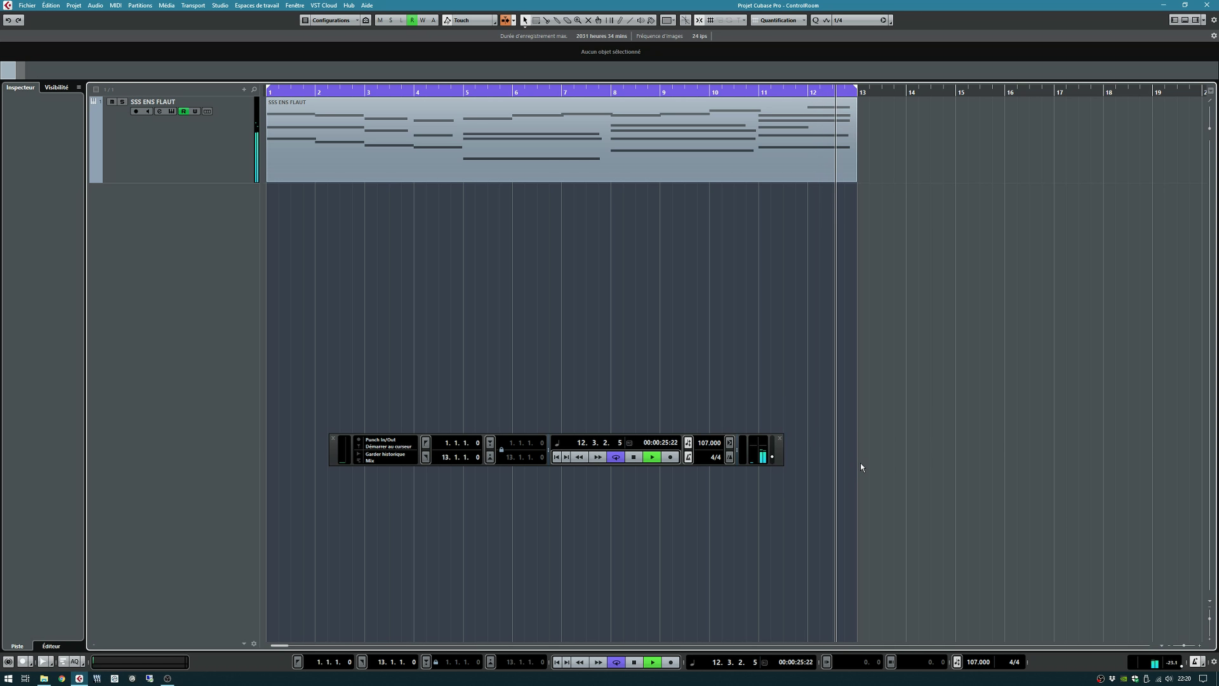